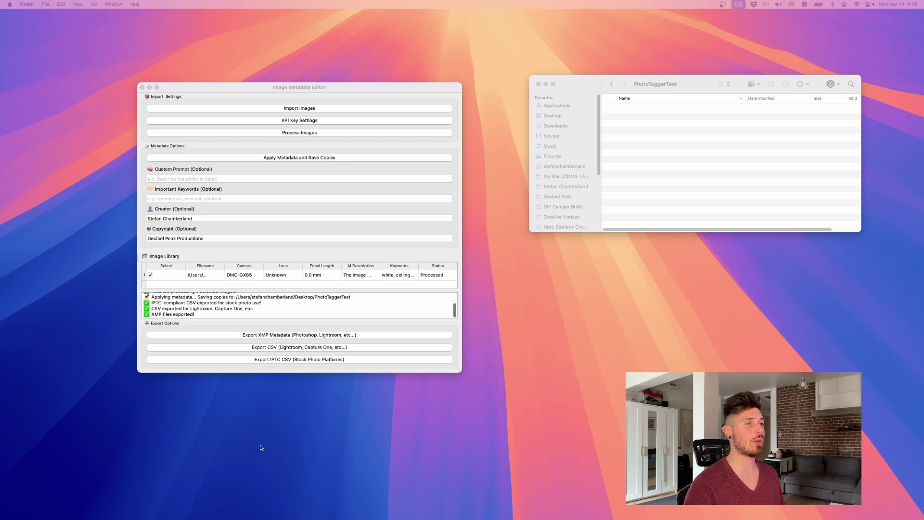
Try to import 1.JPG from the Original Photos folder inside Studio on the Desktop
left_click(262, 89)
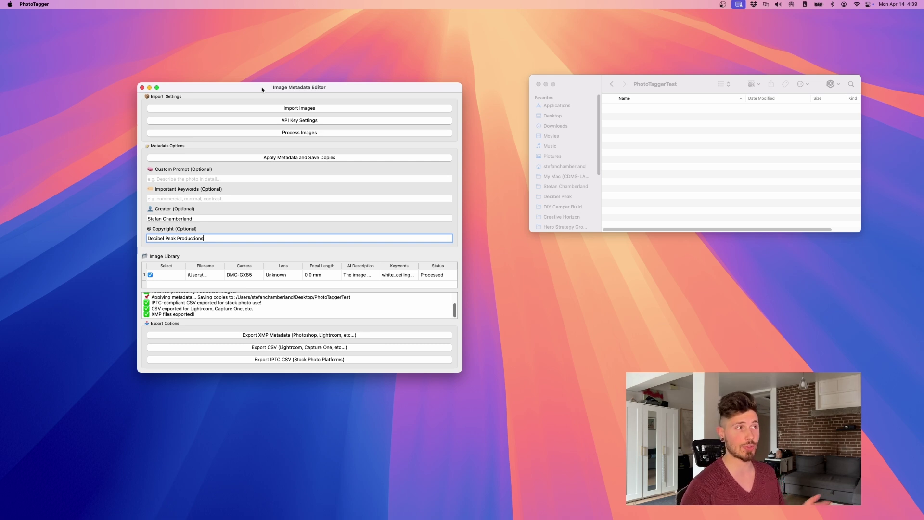
left_click(312, 110)
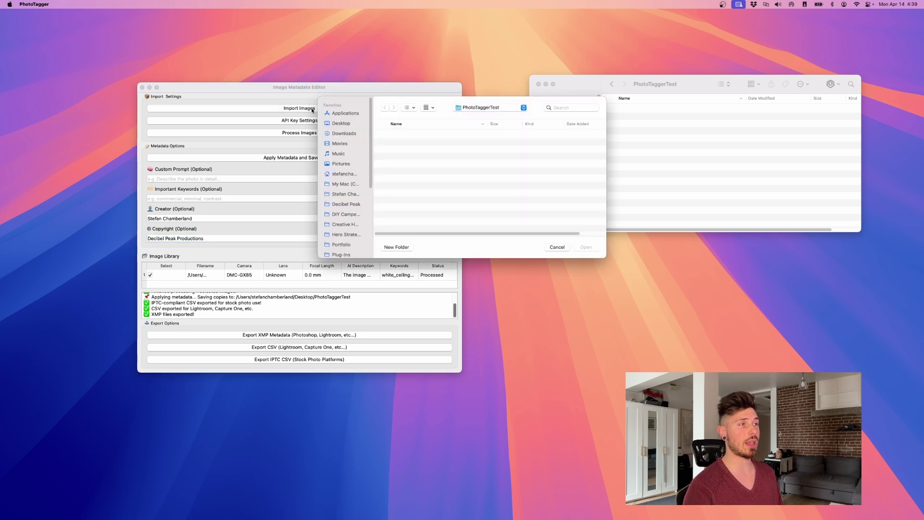
left_click(351, 124)
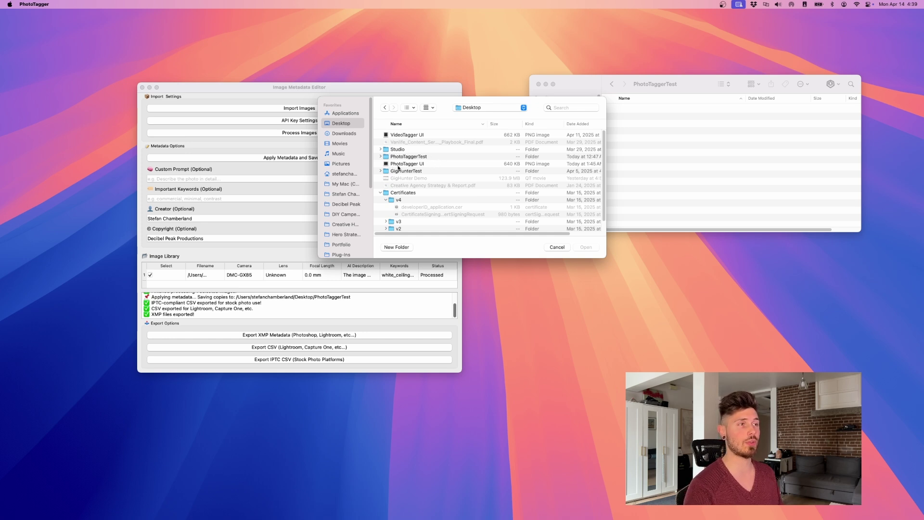
left_click(381, 150)
left_click(412, 199)
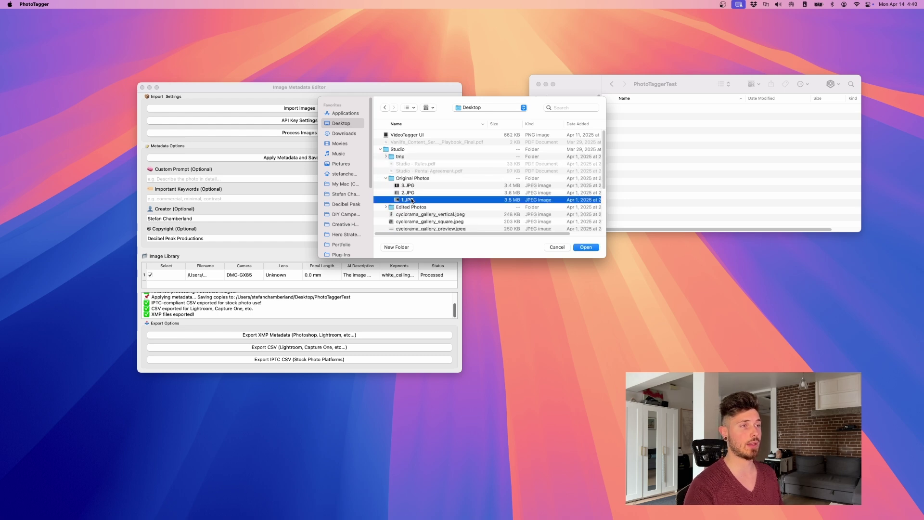
left_click(585, 248)
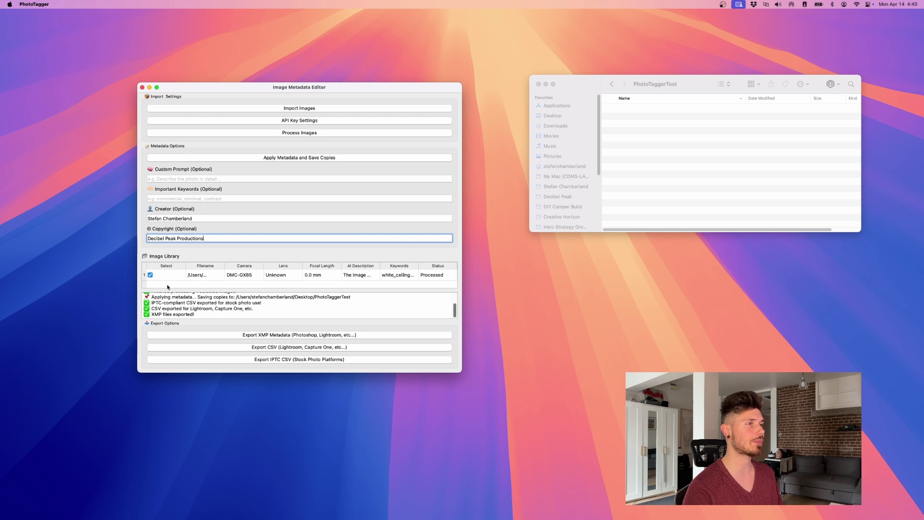
Import 2.JPG from the Original Photos folder and deselect the first image in the library
left_click(330, 108)
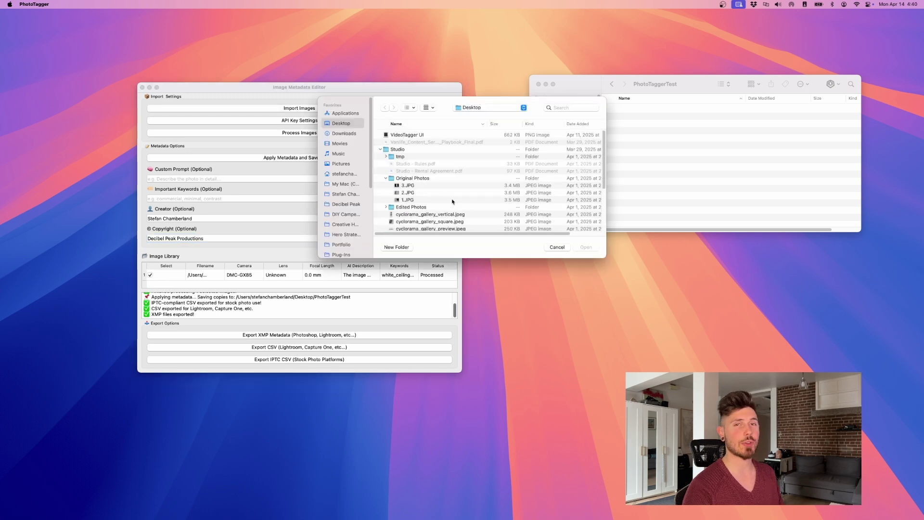
left_click(409, 193)
left_click(586, 247)
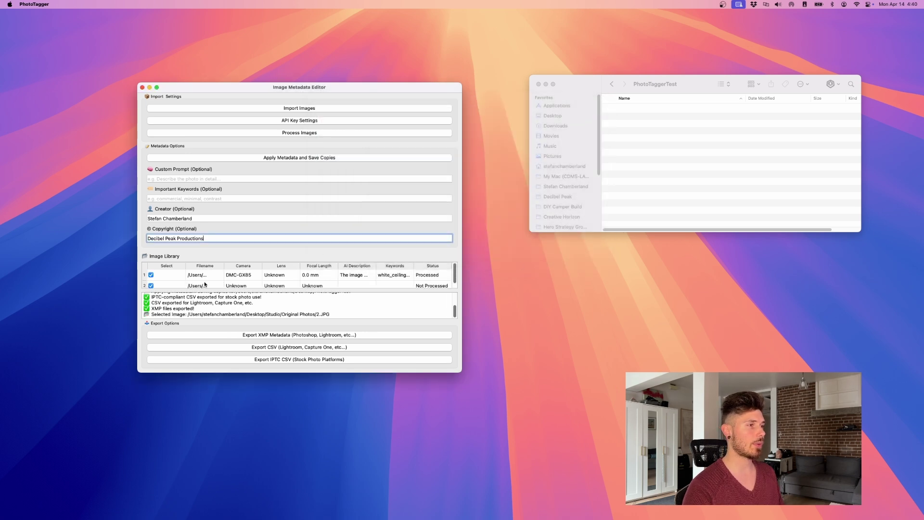
left_click(151, 276)
scroll(240, 277, "down", 1)
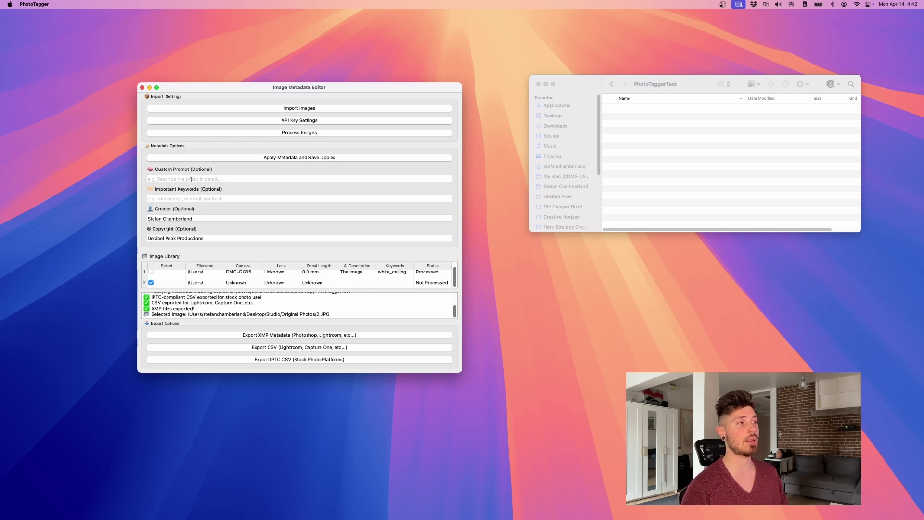
Review the optional custom prompt, important keywords, creator and copyright fields in the metadata options
left_click(191, 179)
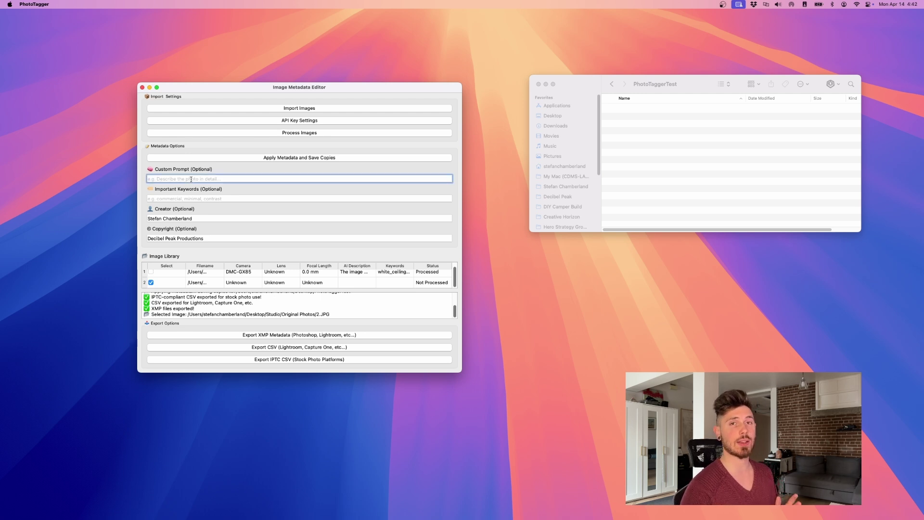
left_click(188, 199)
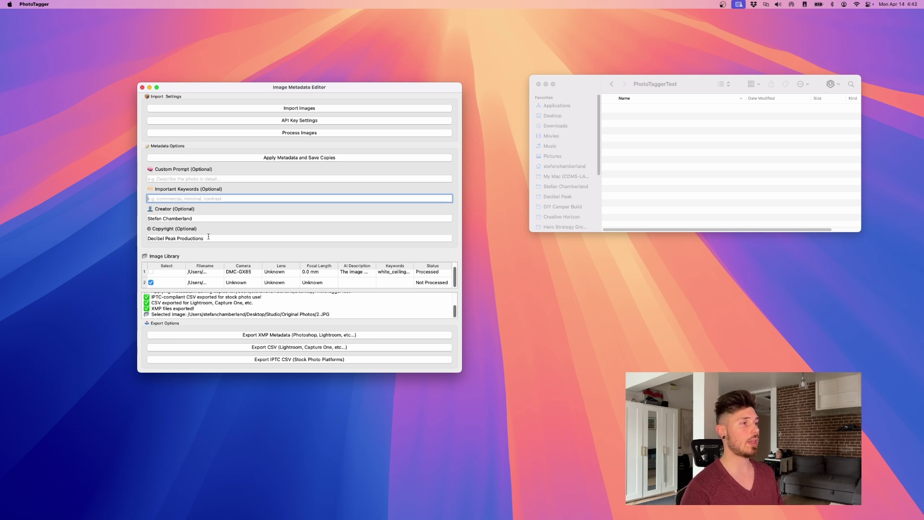
left_click(187, 218)
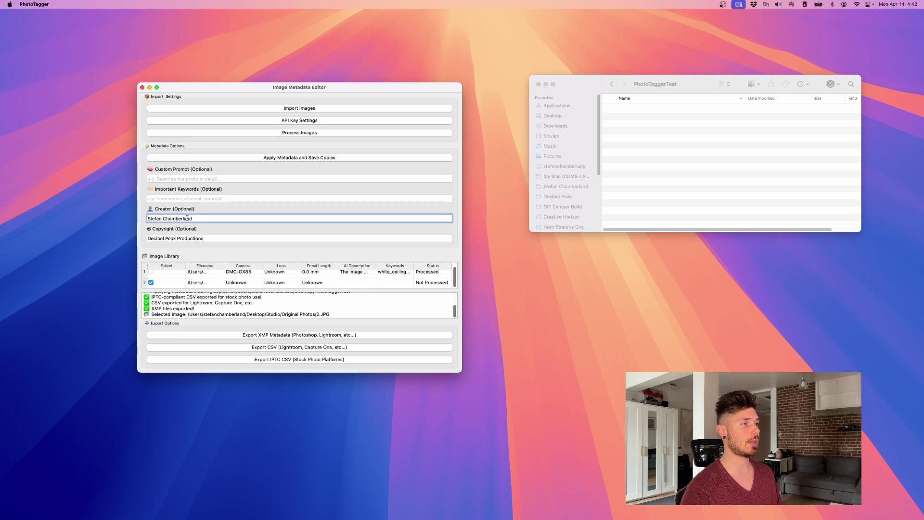
triple_click(176, 219)
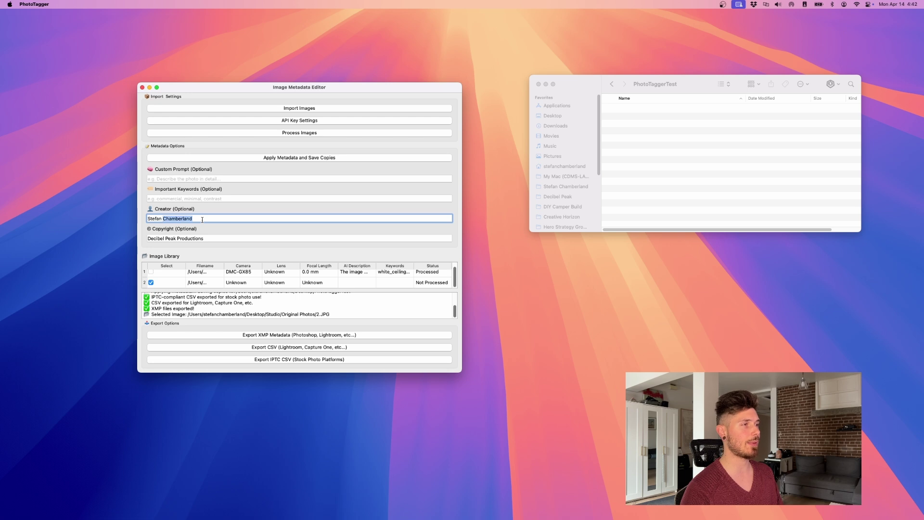
key("Tab")
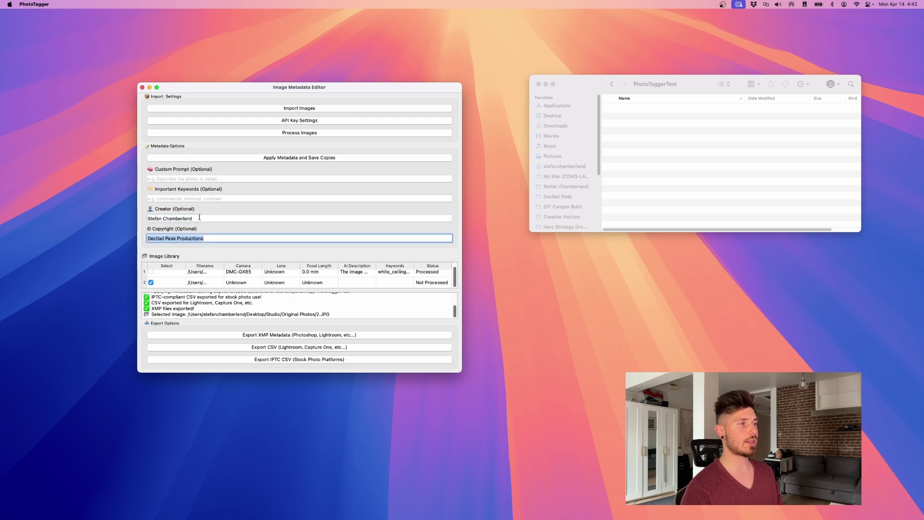
key("shift+Tab")
left_click(199, 217)
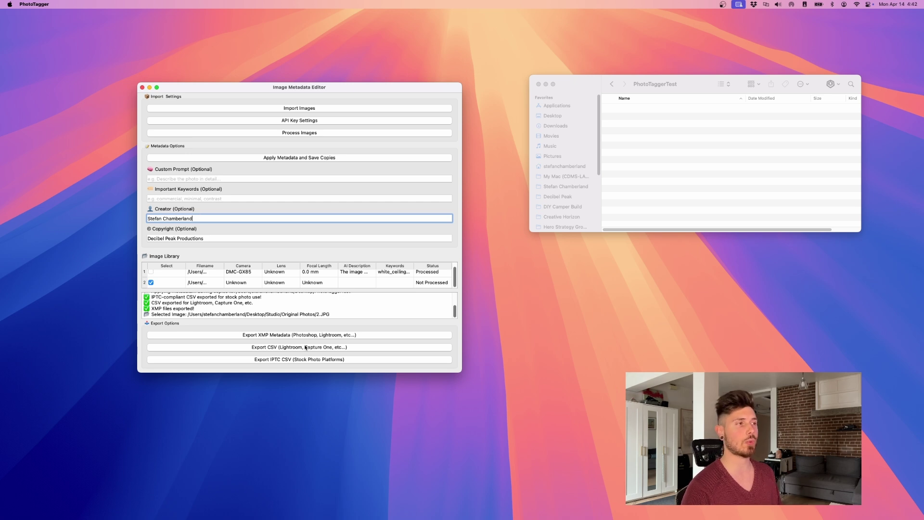
double_click(187, 219)
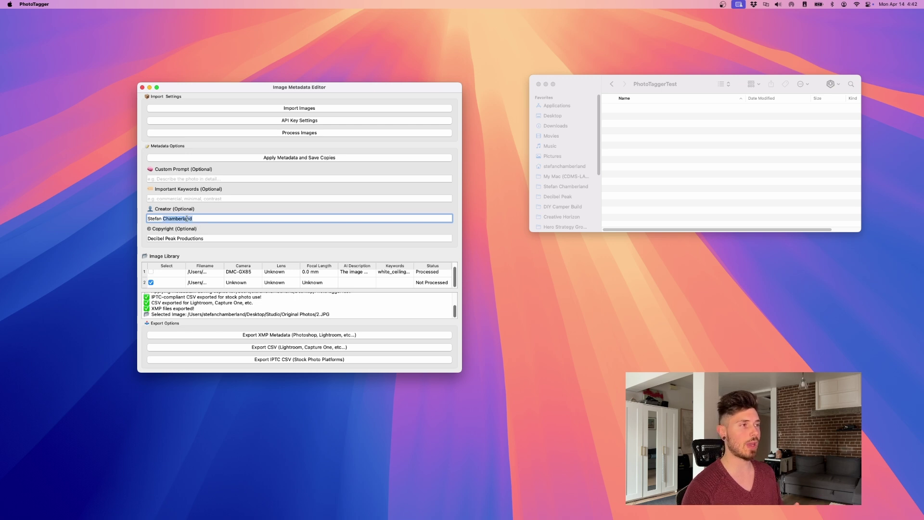
double_click(200, 239)
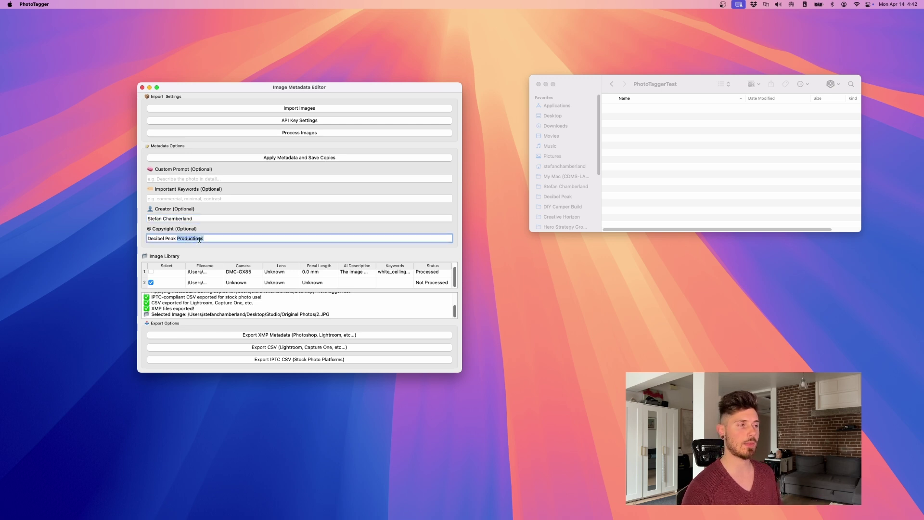
triple_click(201, 239)
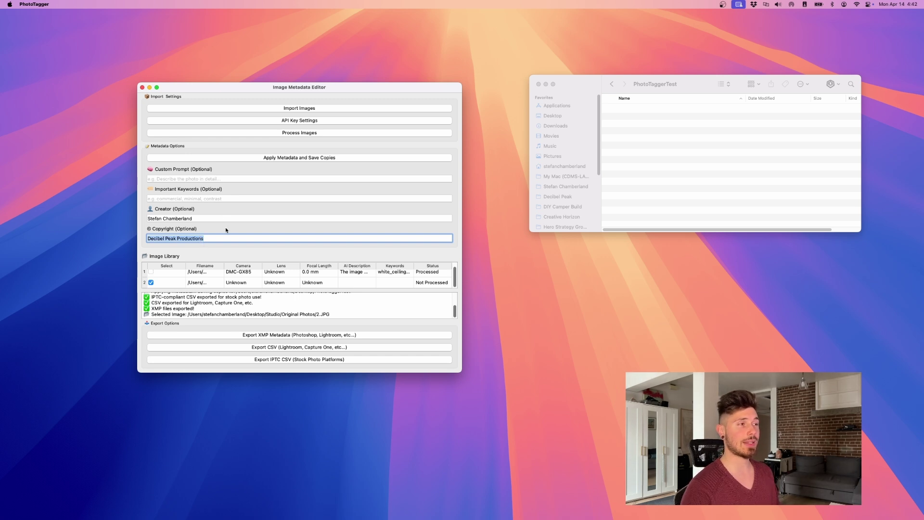
left_click(224, 235)
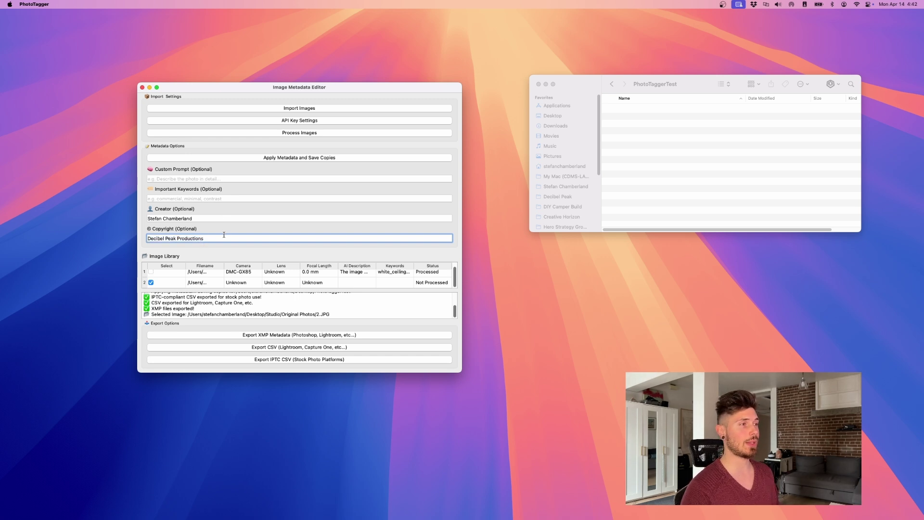
Process the selected image and save a copy with its metadata applied to the PhotoTaggerTest folder on the Desktop
left_click(302, 135)
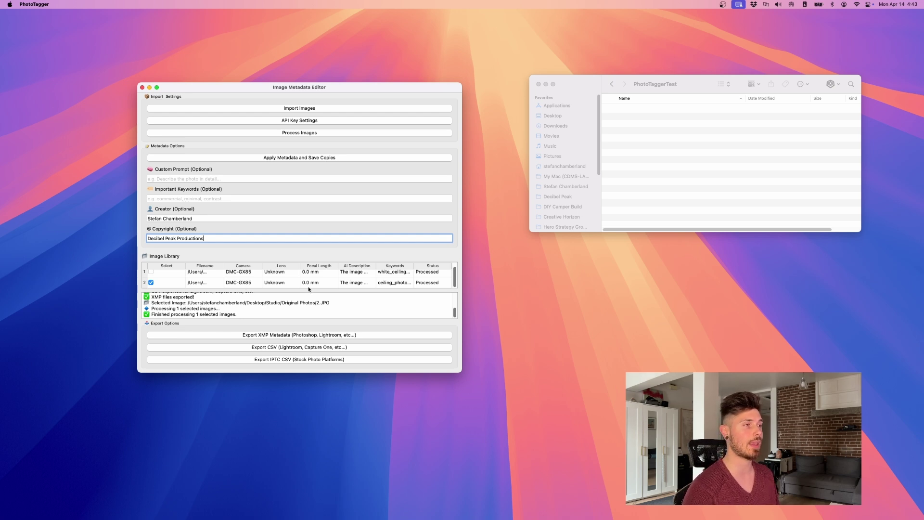
left_click(315, 159)
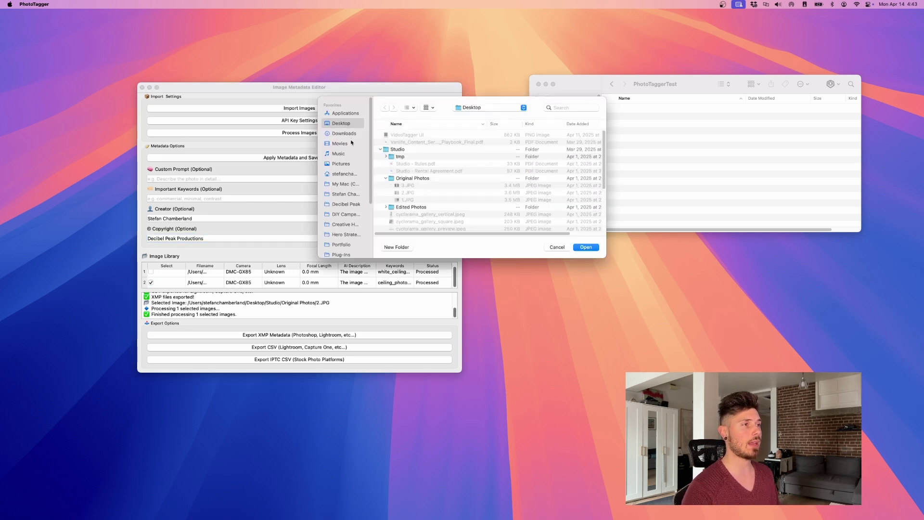
left_click(382, 149)
left_click(418, 157)
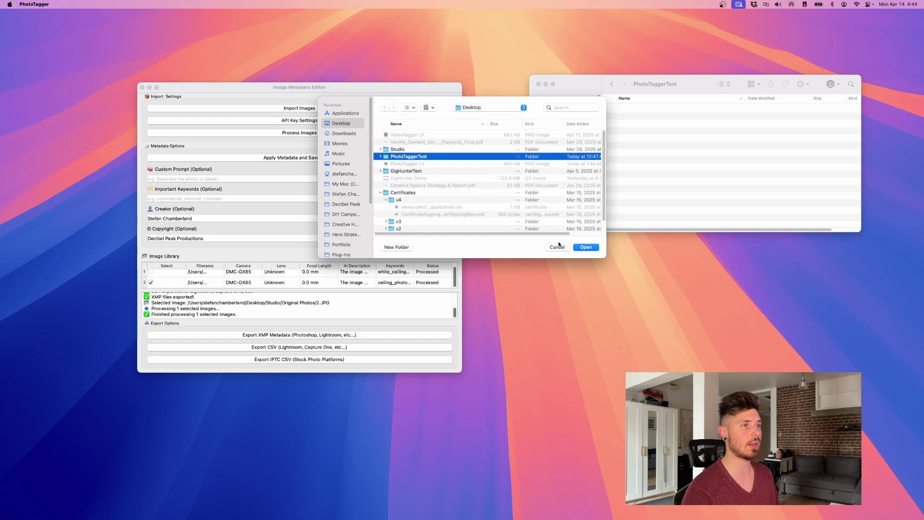
left_click(586, 247)
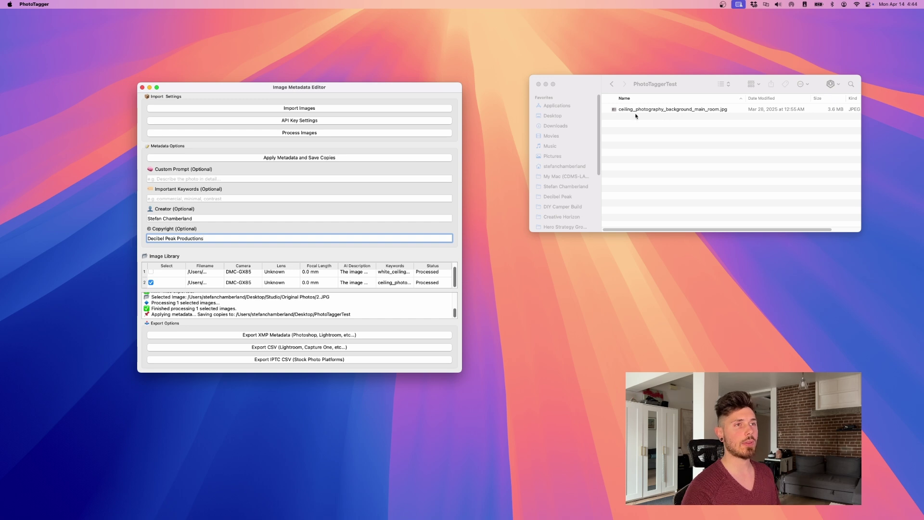
Inspect the file info of the saved ceiling photo copy, checking device make, model and exposure time, and close it
right_click(704, 112)
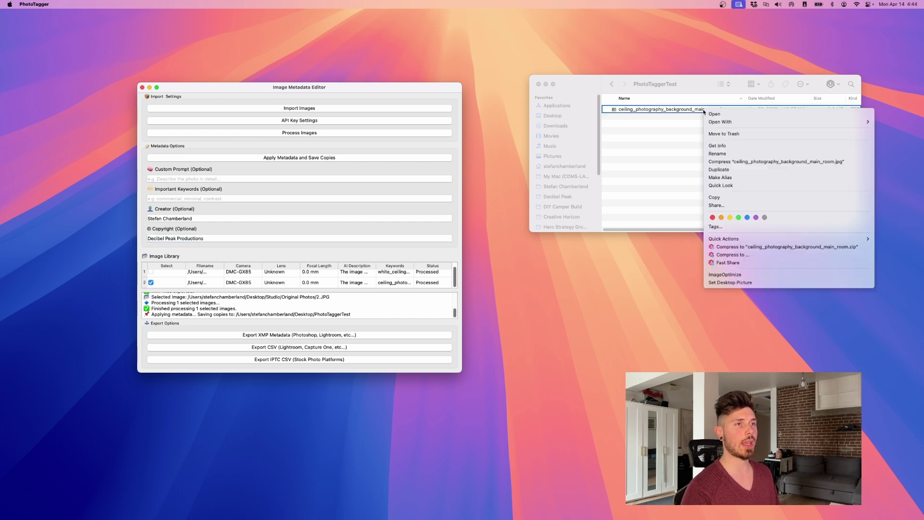
left_click(724, 147)
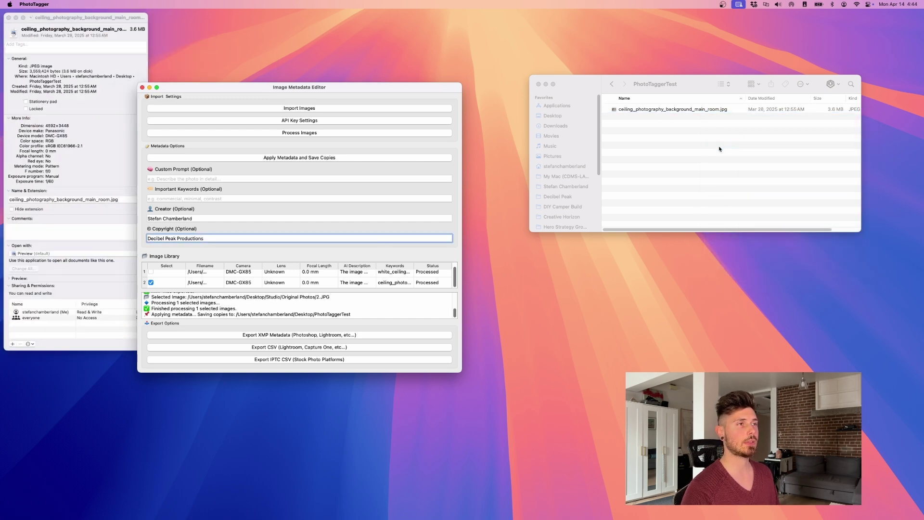
double_click(63, 130)
double_click(61, 136)
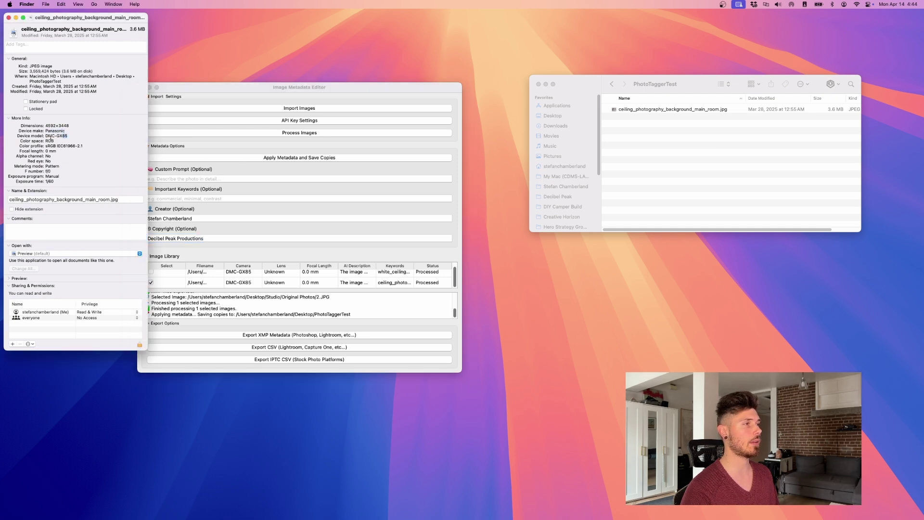
left_click_drag(55, 181, 46, 182)
left_click(8, 17)
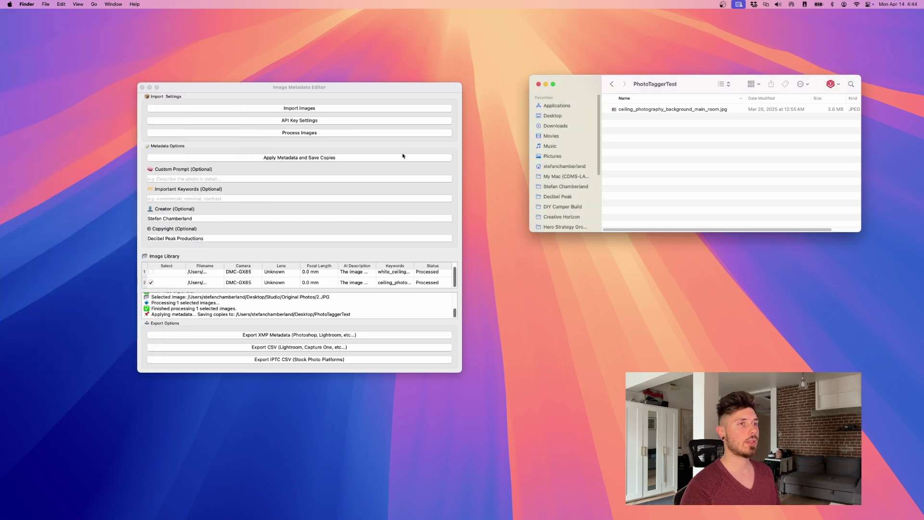
Export the stock-platform IPTC CSV as iptc_metadata into the PhotoTaggerTest folder on the Desktop
left_click(295, 360)
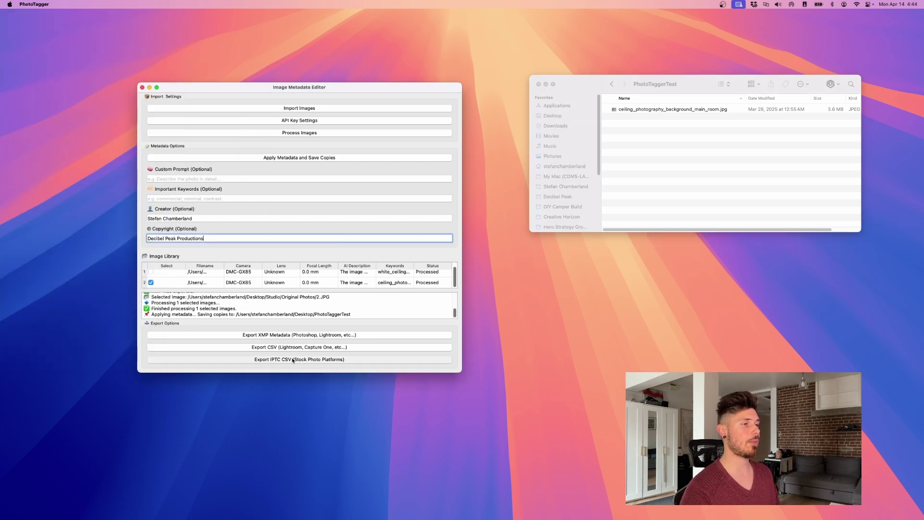
left_click(343, 133)
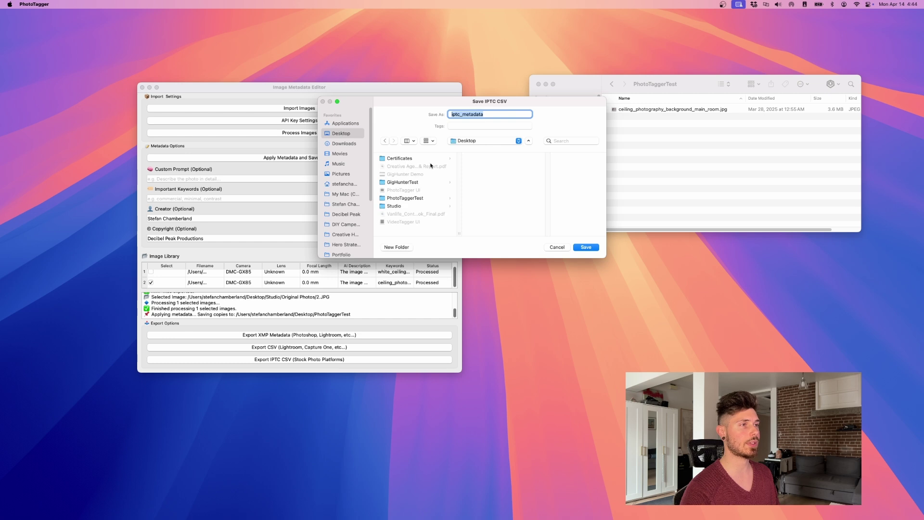
left_click(415, 198)
left_click(586, 248)
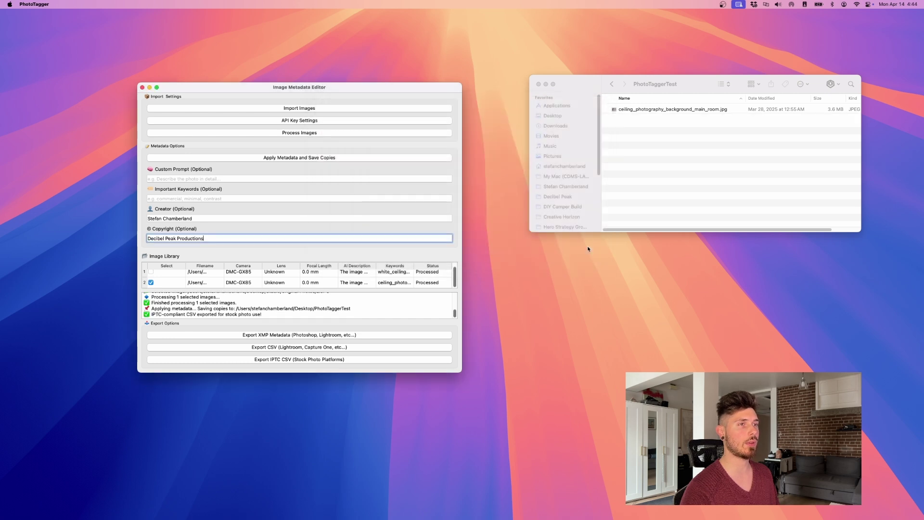
Preview iptc_metadata.csv in Finder, check its columns through to the copyright notice, and close the preview
left_click(639, 117)
left_click(639, 117)
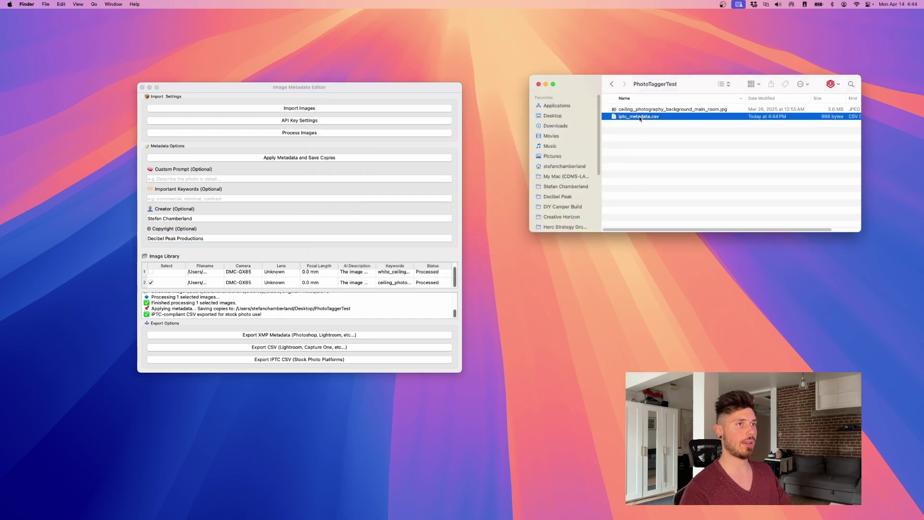
key("space")
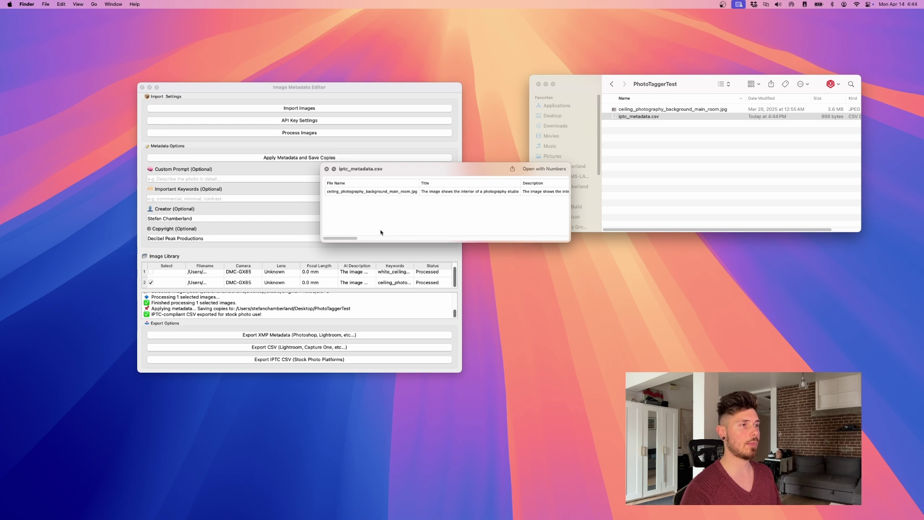
scroll(354, 239, "right", 3)
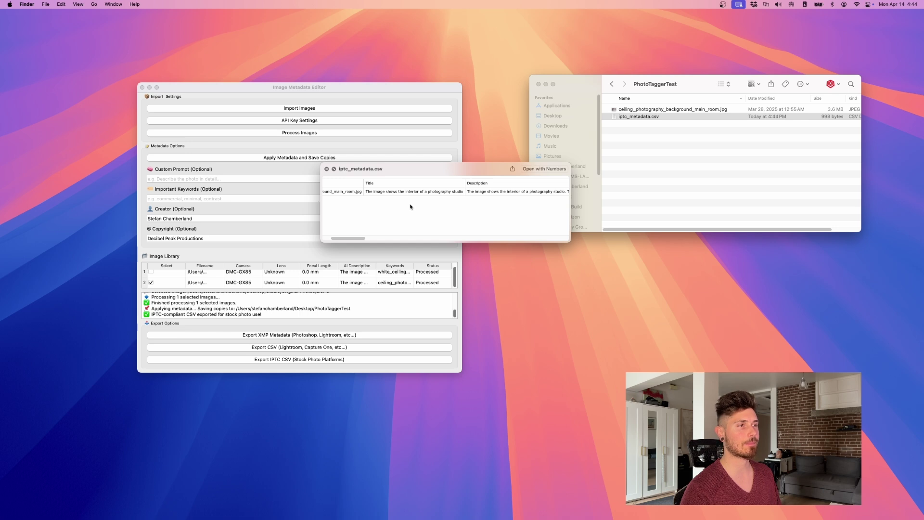
left_click_drag(353, 238, 563, 240)
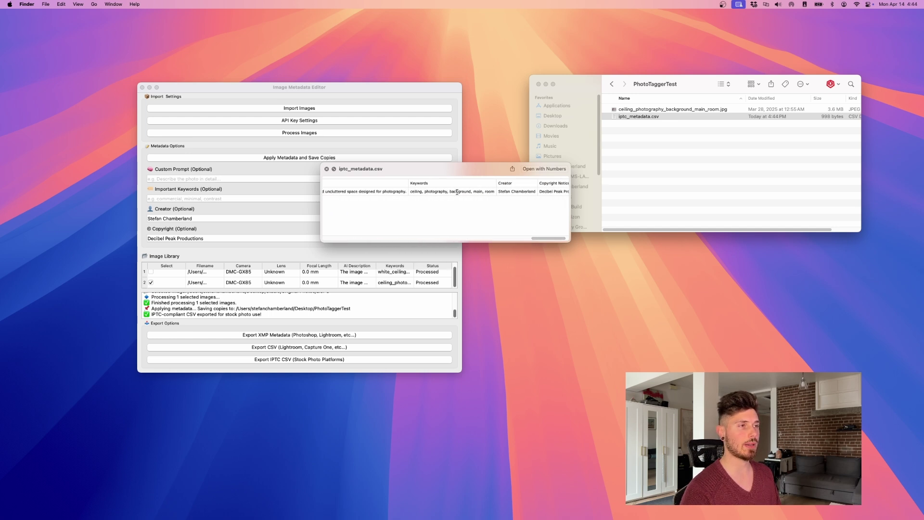
left_click_drag(556, 239, 560, 239)
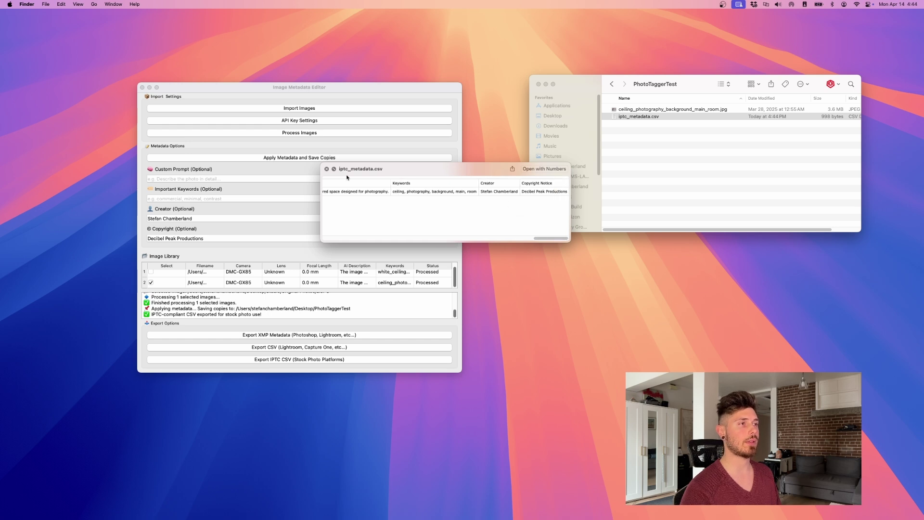
left_click(326, 169)
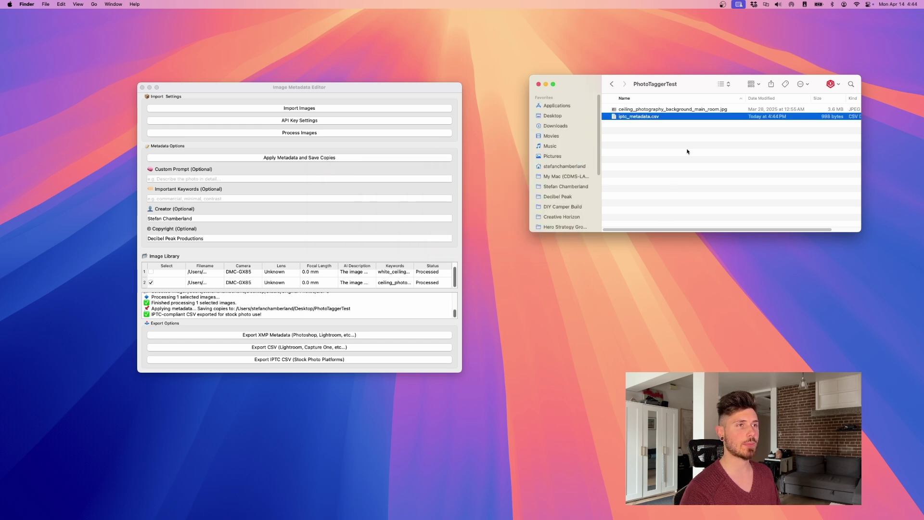
Export the standard CSV for Lightroom and Capture One as metadata_standard into the PhotoTaggerTest folder on the Desktop
left_click(305, 347)
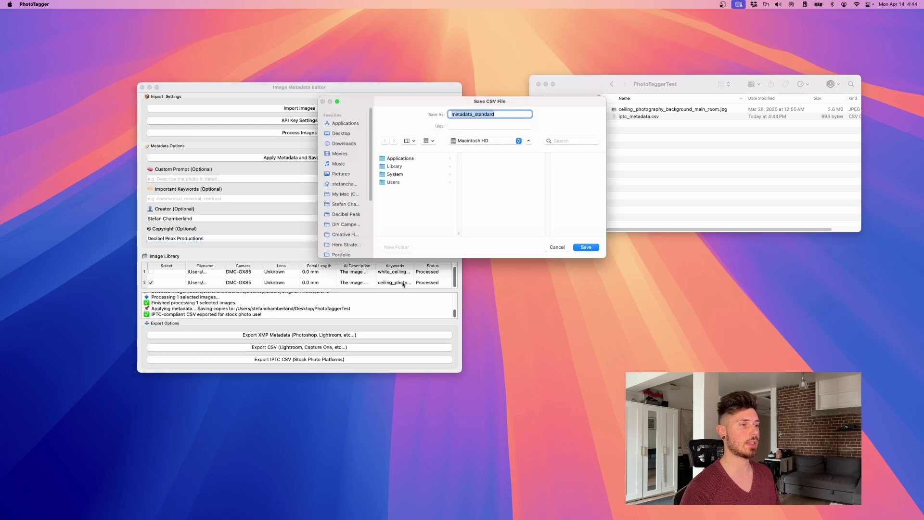
left_click(344, 134)
left_click(415, 197)
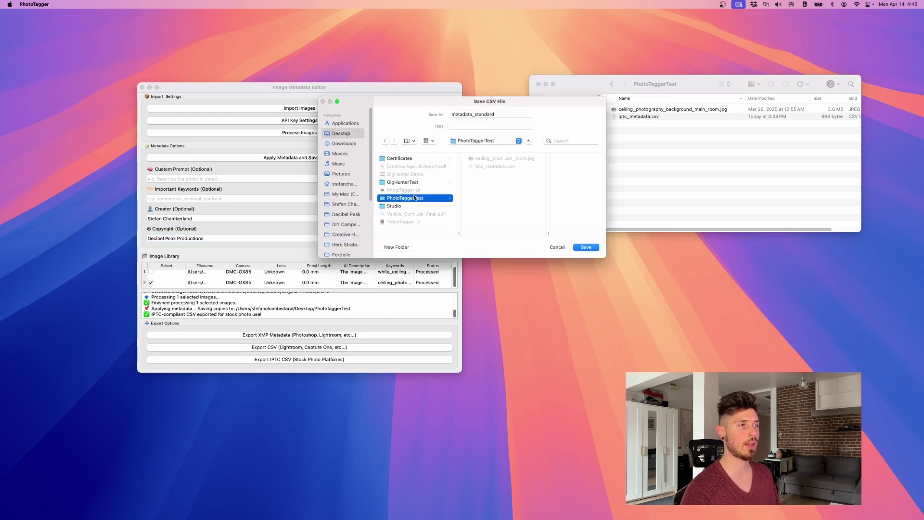
left_click(583, 247)
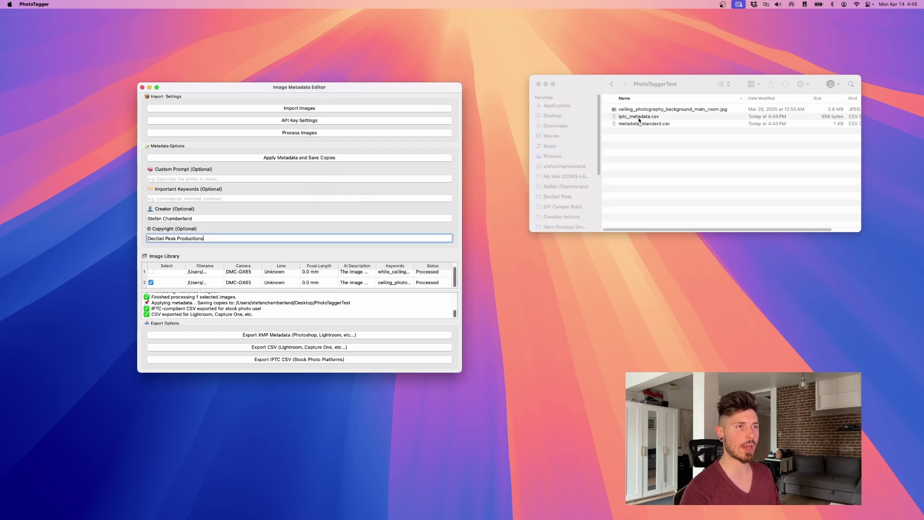
Preview metadata_standard.csv in Finder, check its columns from filename and camera data through to creator and copyright, and close the preview
left_click(640, 124)
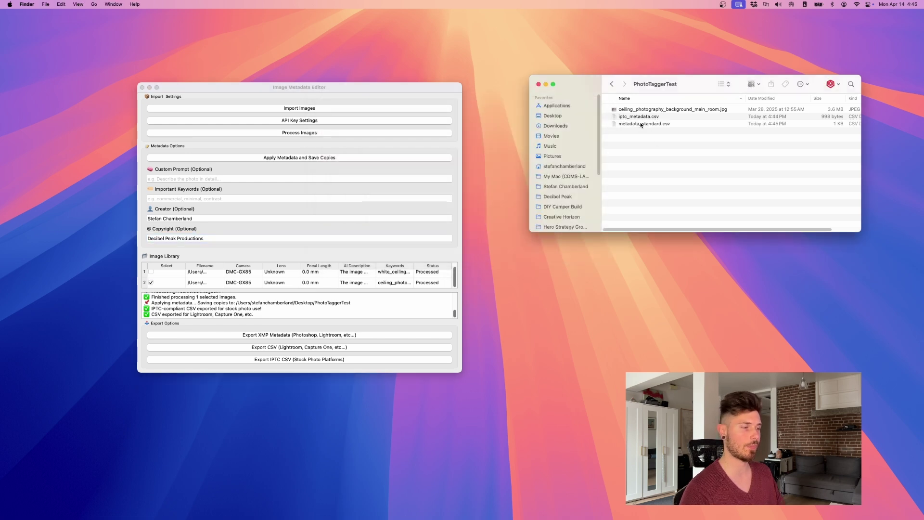
key("space")
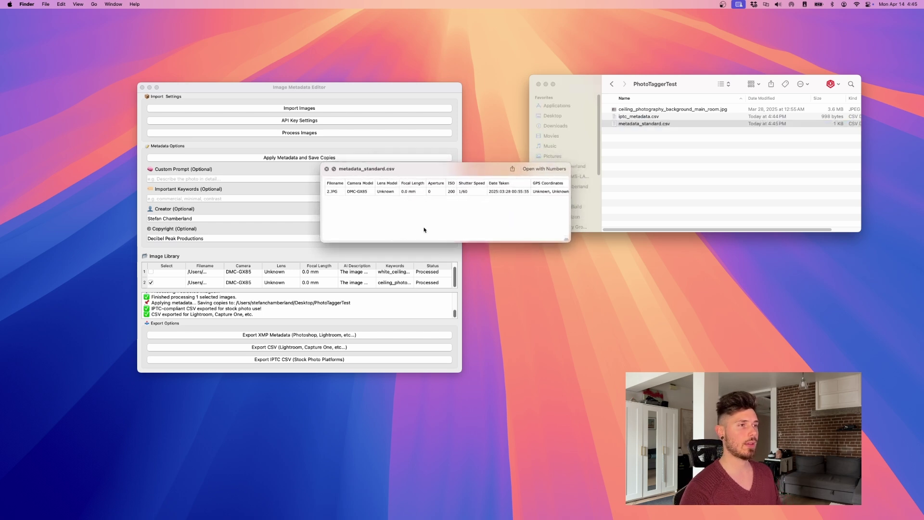
scroll(481, 217, "right", 10)
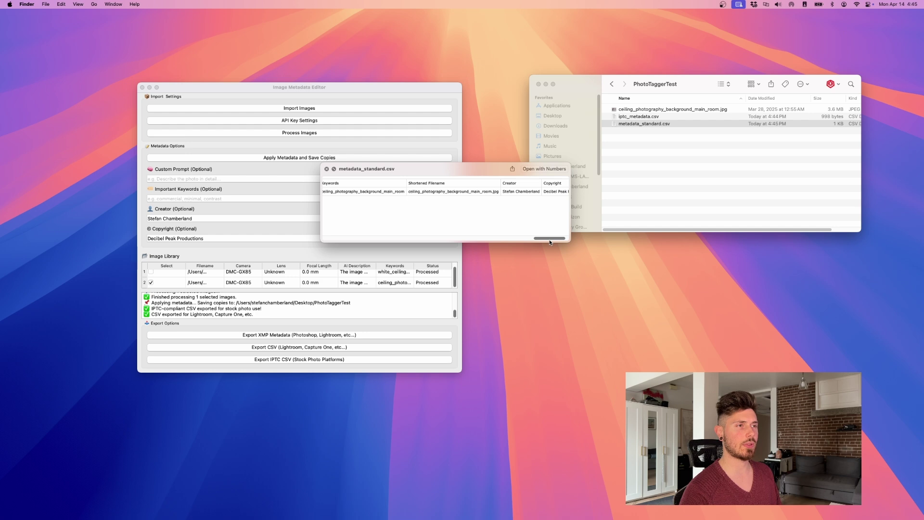
left_click_drag(398, 232, 349, 236)
scroll(354, 236, "right", 3)
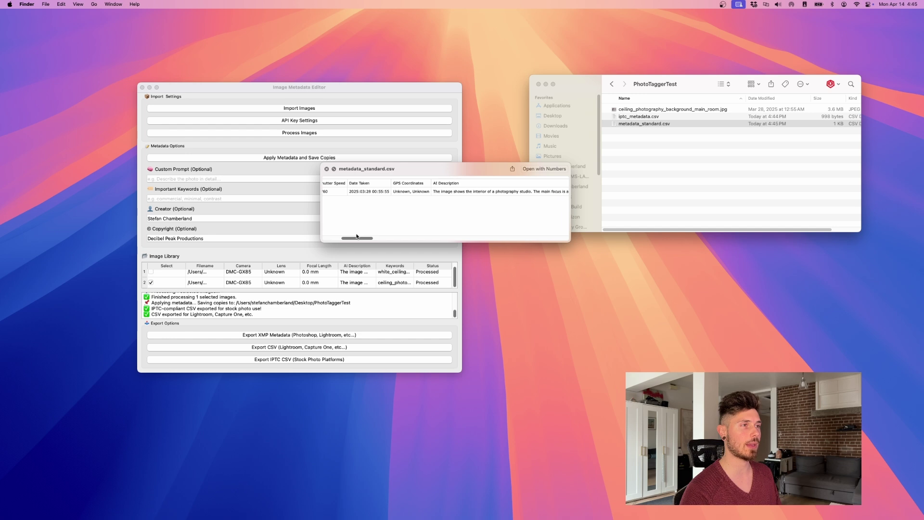
left_click_drag(370, 233, 340, 239)
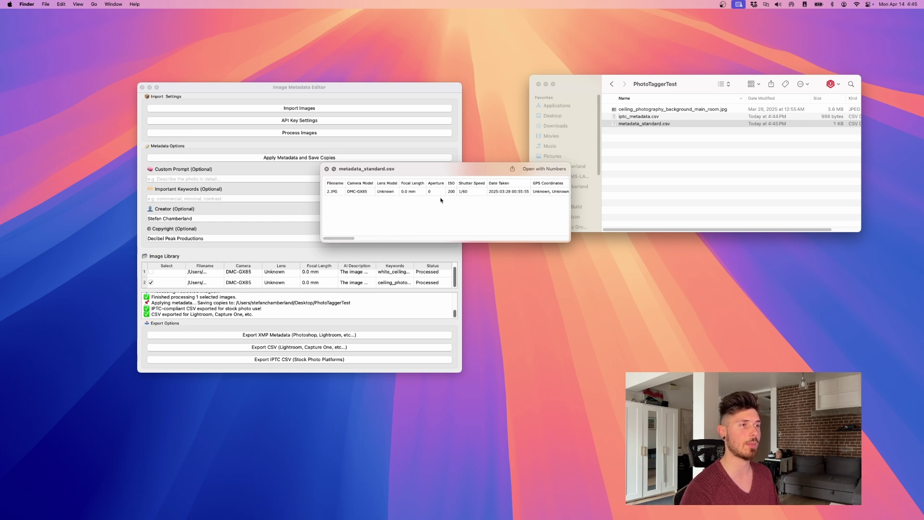
left_click(326, 169)
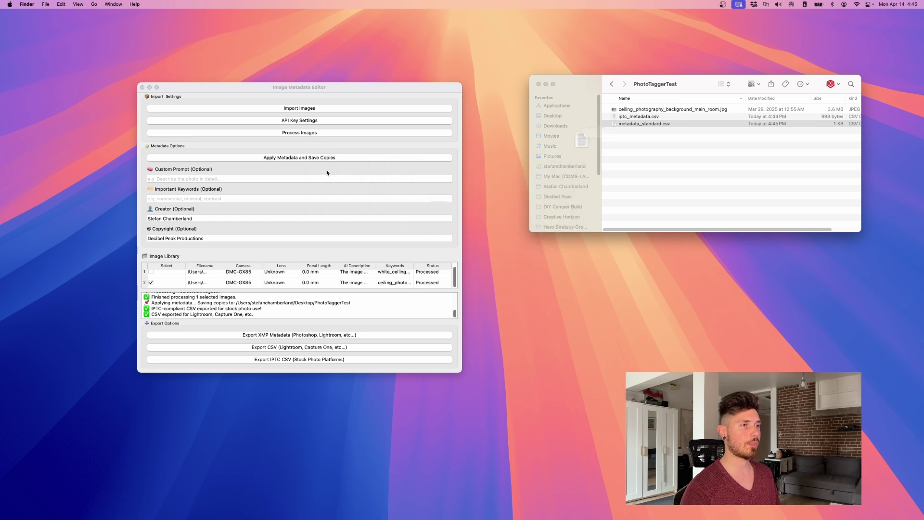
Export the selected image's XMP metadata for Photoshop and Lightroom into the PhotoTaggerTest folder and locate the exported file in Finder
left_click(285, 335)
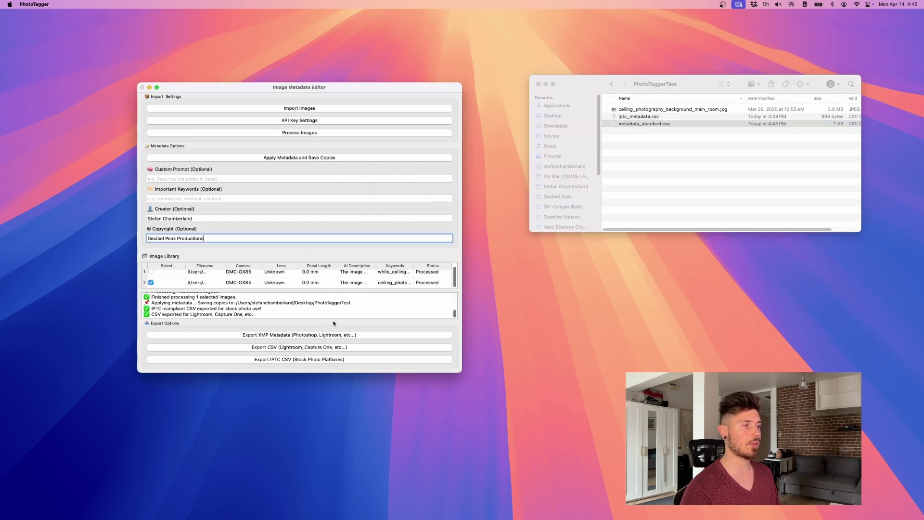
left_click(589, 247)
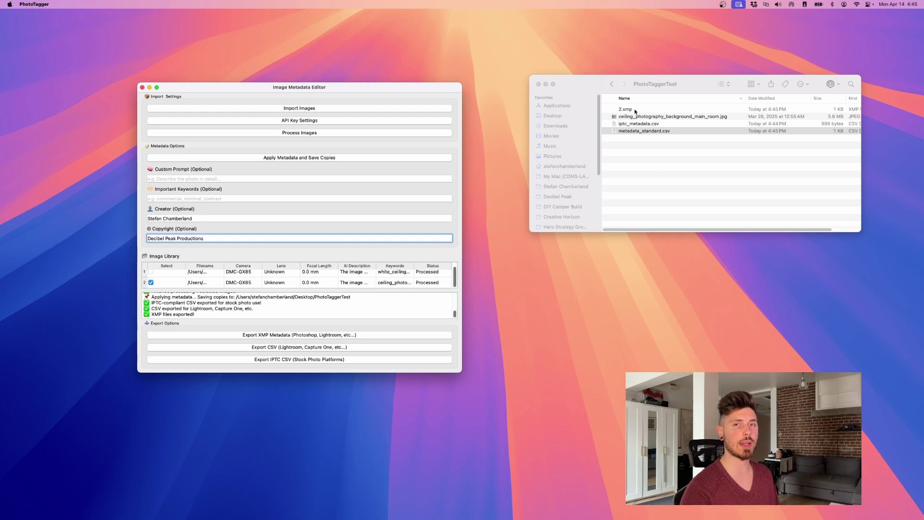
left_click(634, 111)
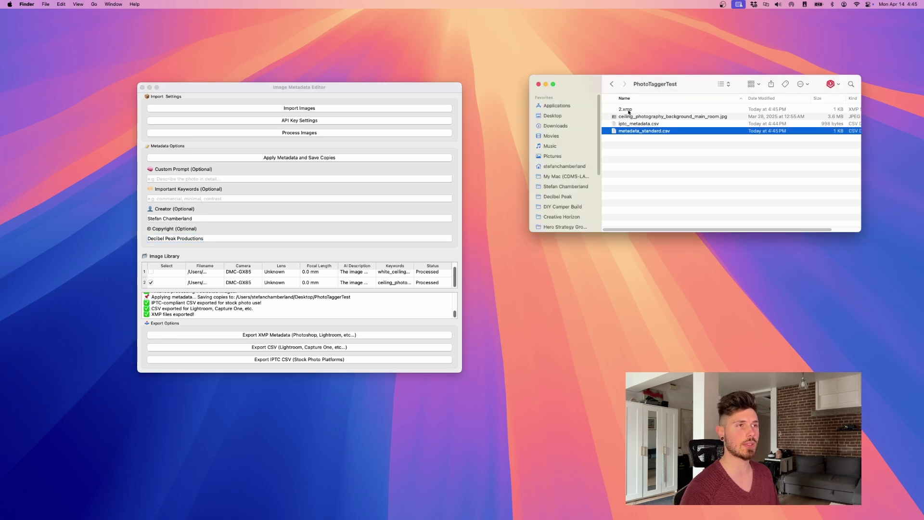
left_click(628, 111)
left_click(652, 167)
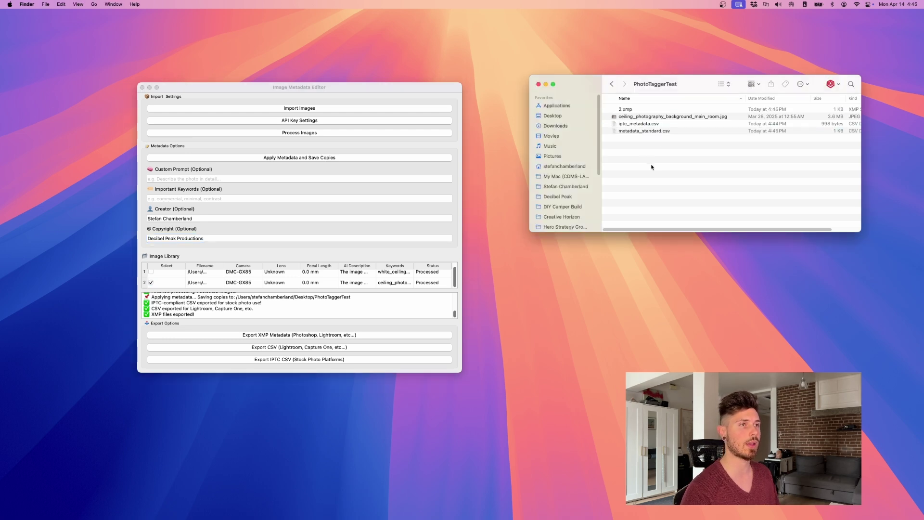